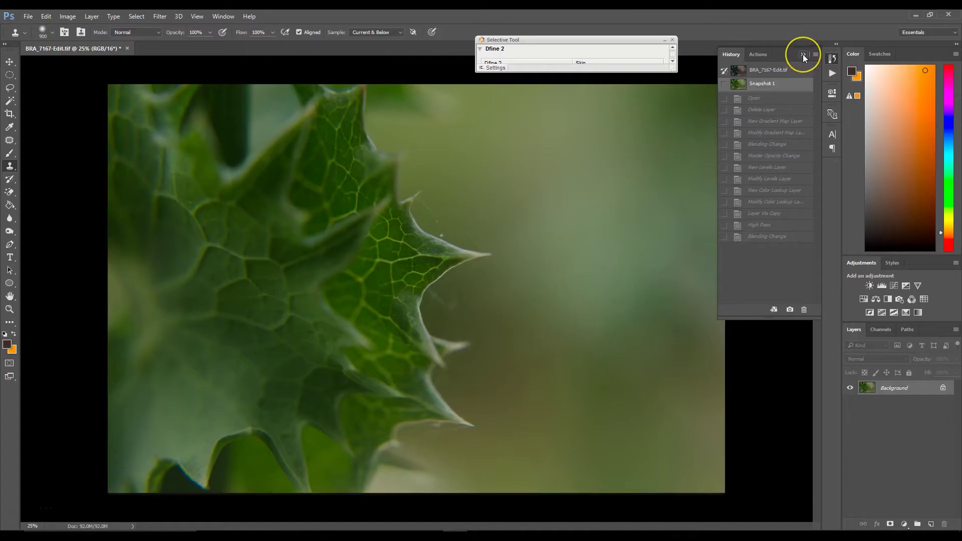
# - Add a Gradient Map adjustment layer using the Purple Night gradient preset, tinting the leaf purple
pyautogui.click(803, 54)
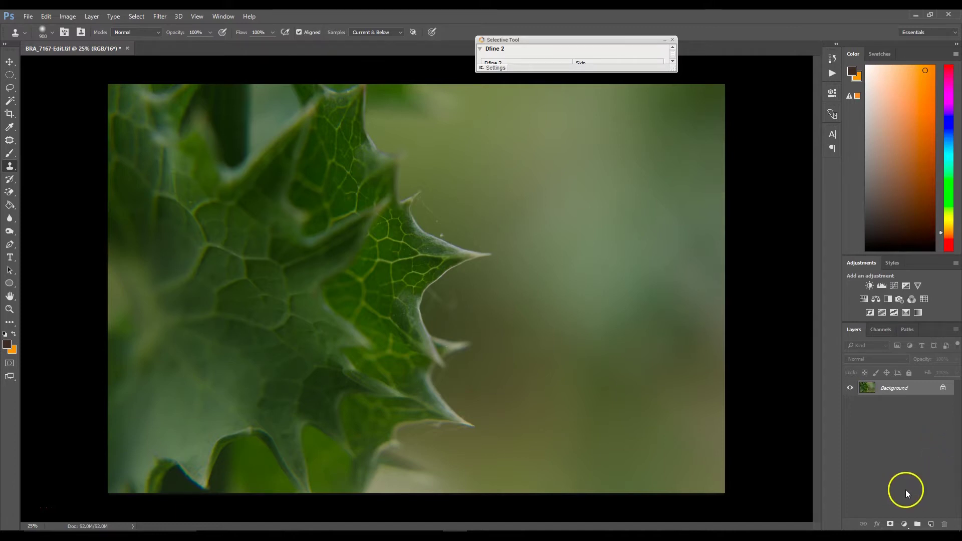
pyautogui.click(904, 525)
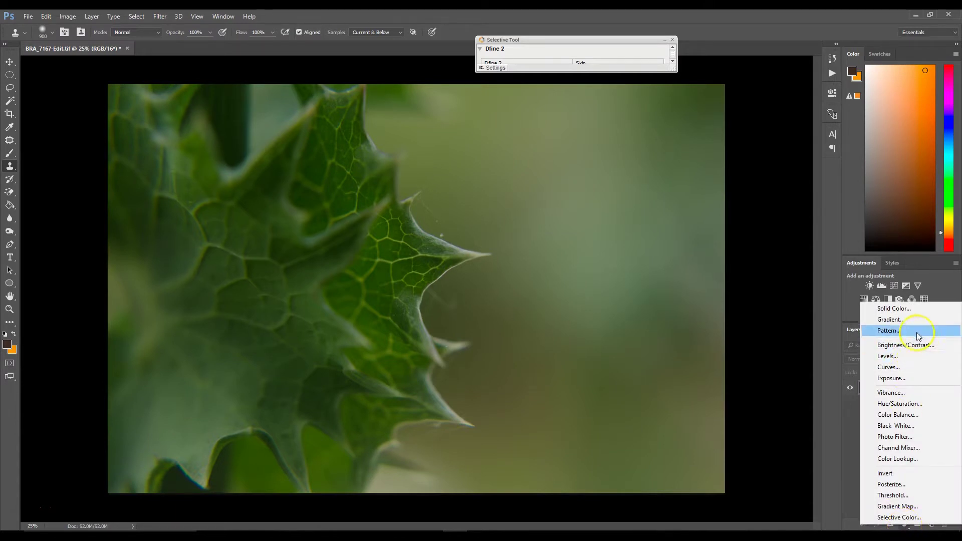
pyautogui.click(928, 506)
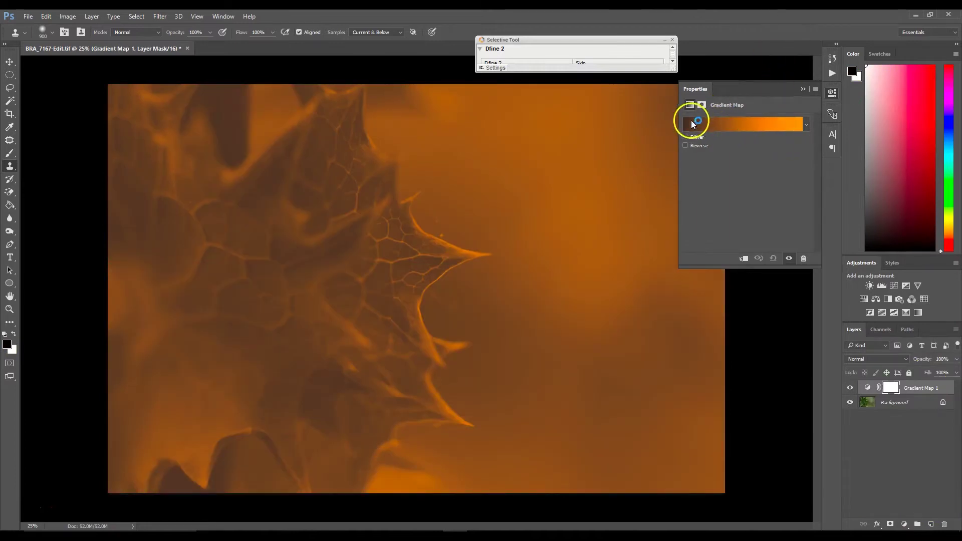
pyautogui.click(744, 131)
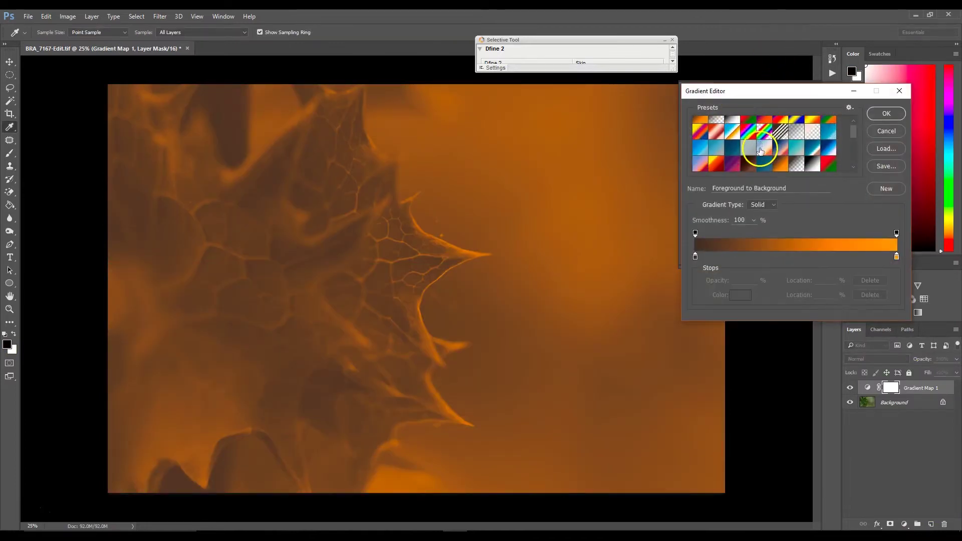
pyautogui.click(733, 162)
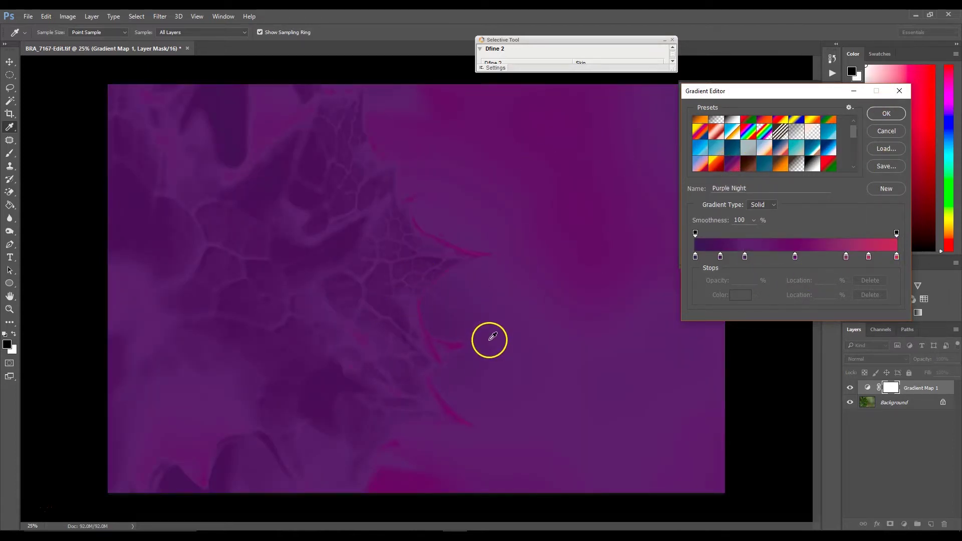
pyautogui.click(517, 296)
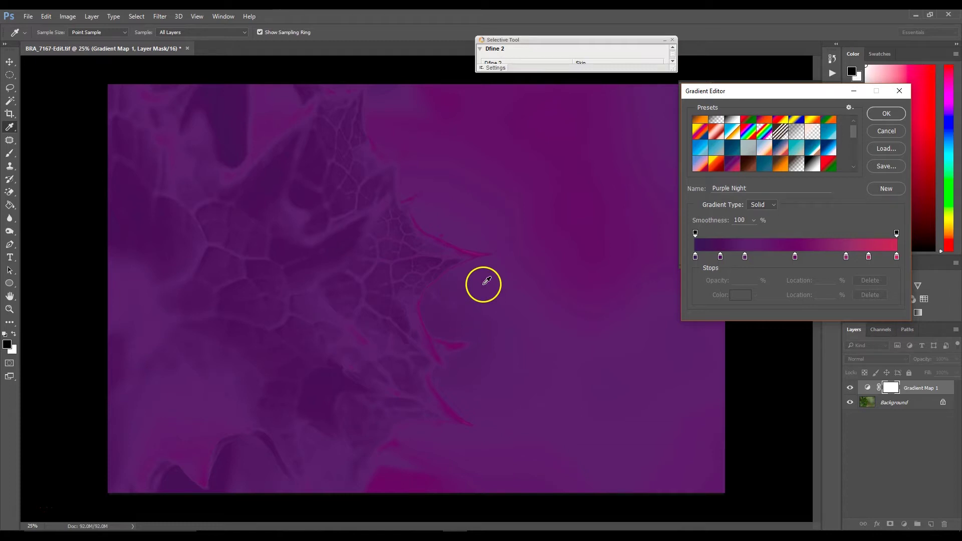
pyautogui.click(887, 115)
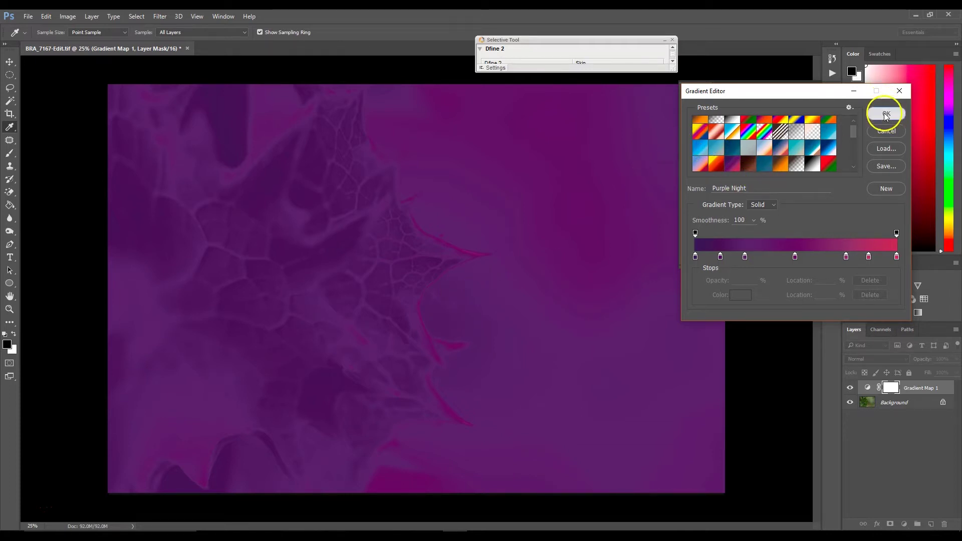
pyautogui.click(803, 89)
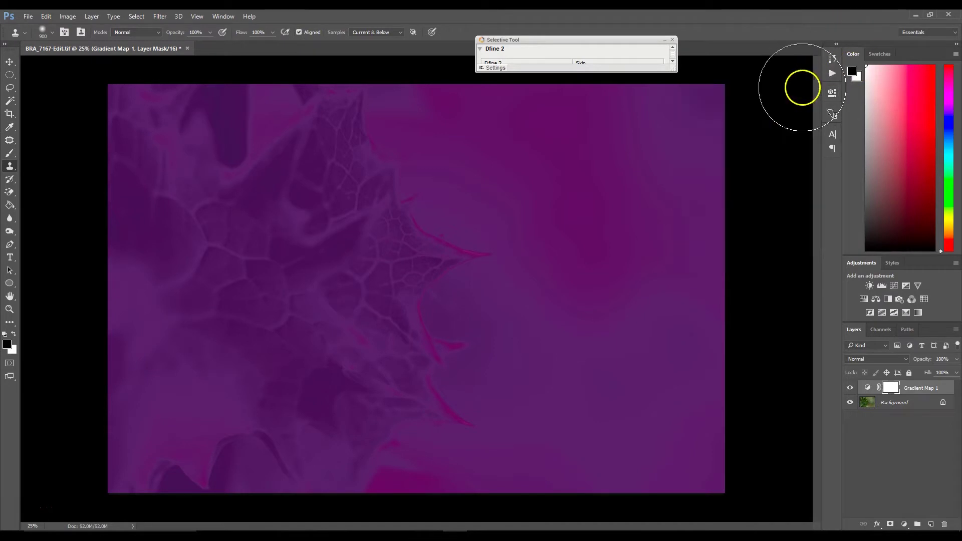
# - Set the Gradient Map 1 layer to Soft Light blend mode at 35% opacity
pyautogui.click(876, 359)
pyautogui.click(881, 261)
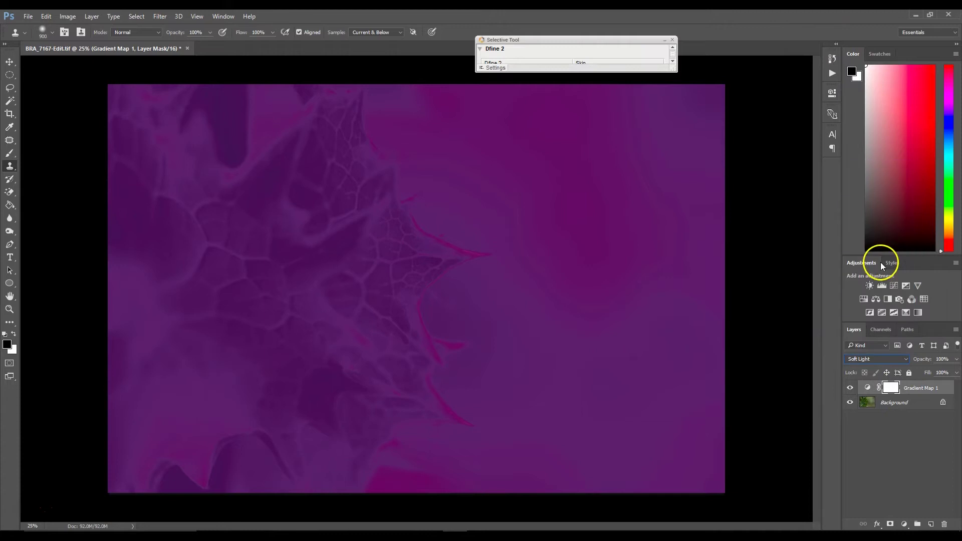
pyautogui.click(948, 359)
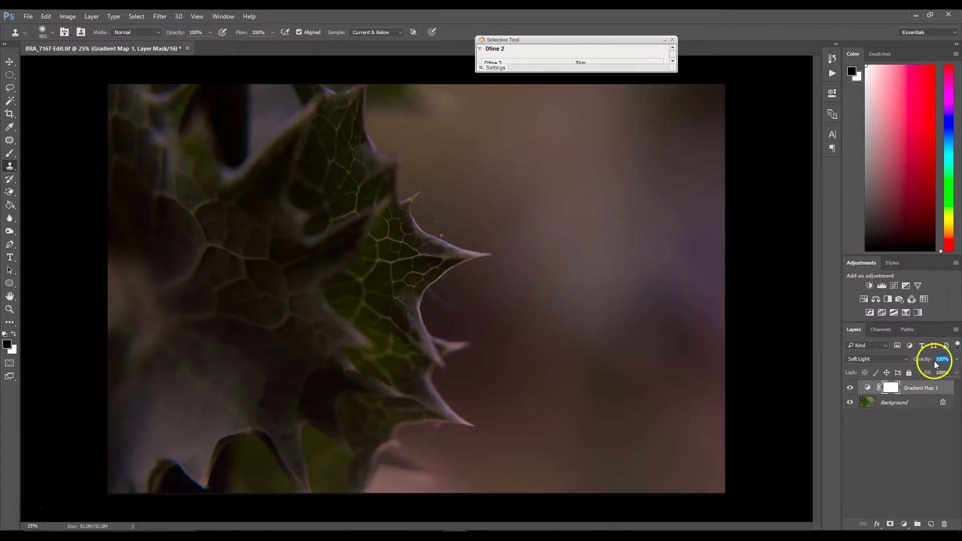
pyautogui.moveTo(923, 361); pyautogui.dragTo(899, 364)
pyautogui.write('35')
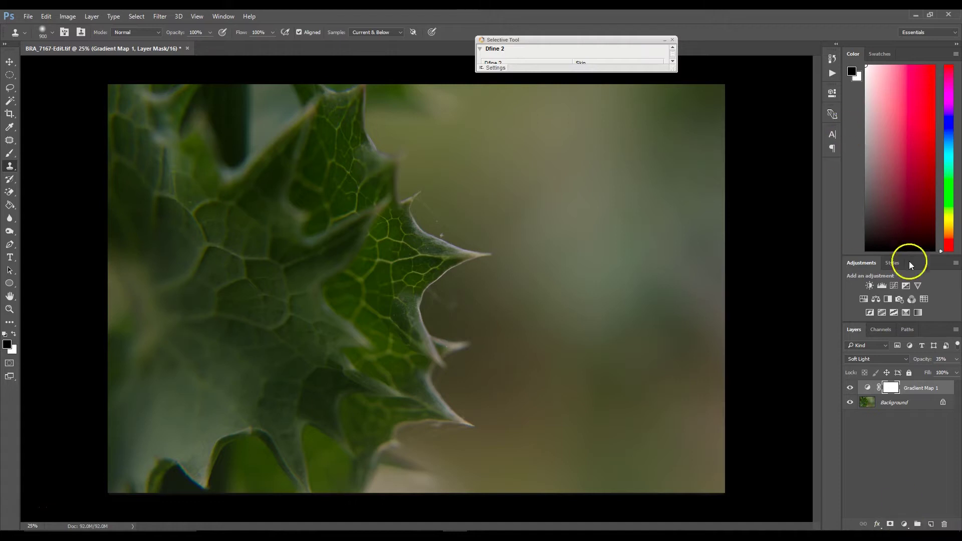
# - Add a Levels adjustment layer with input levels 12 black, 0.91 midtones and 241 white
pyautogui.click(883, 287)
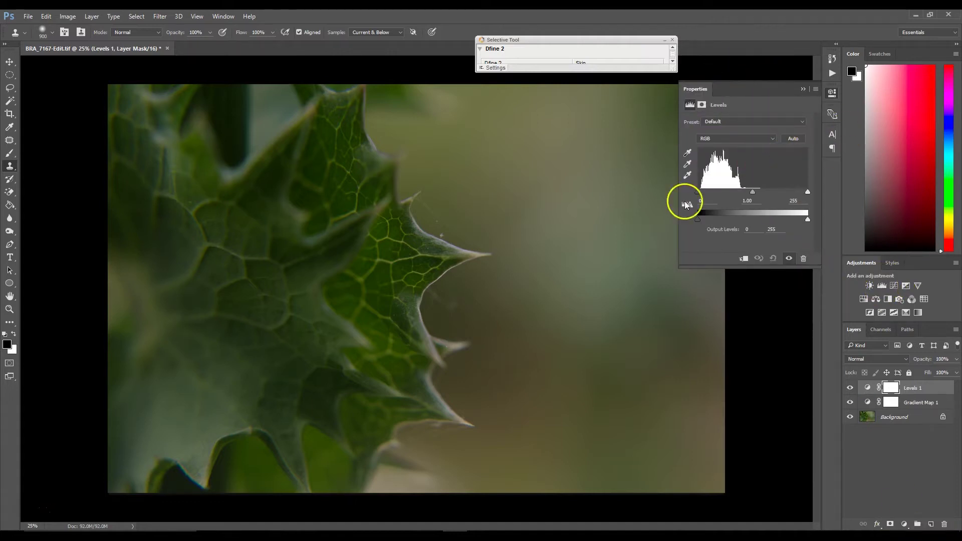
pyautogui.moveTo(698, 195); pyautogui.dragTo(702, 195)
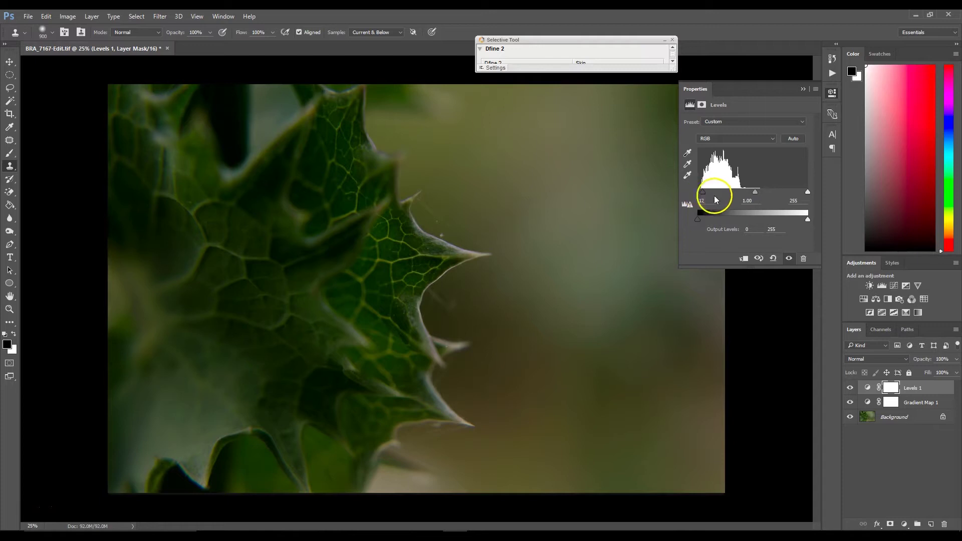
pyautogui.moveTo(756, 192); pyautogui.dragTo(754, 192)
pyautogui.moveTo(756, 203); pyautogui.dragTo(736, 201)
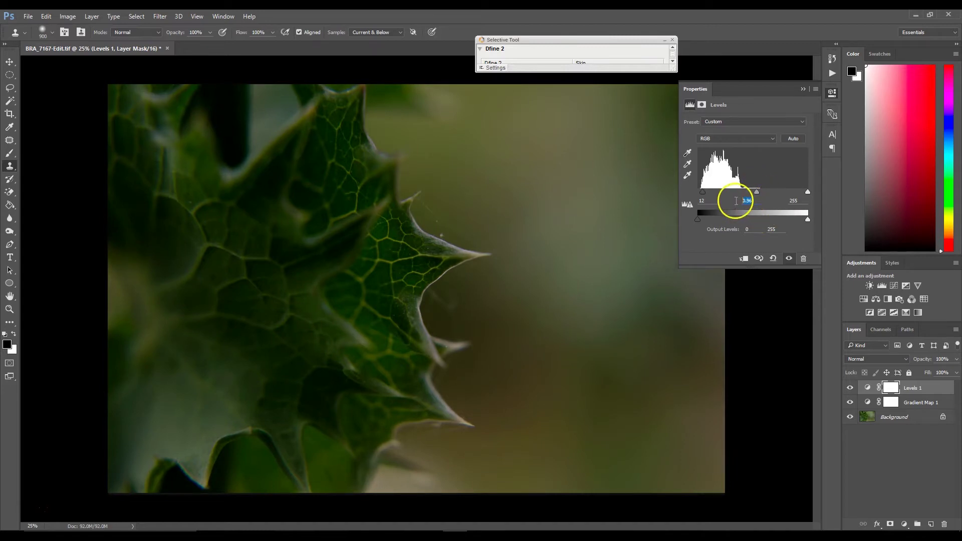
pyautogui.write('0.91')
pyautogui.doubleClick(806, 201)
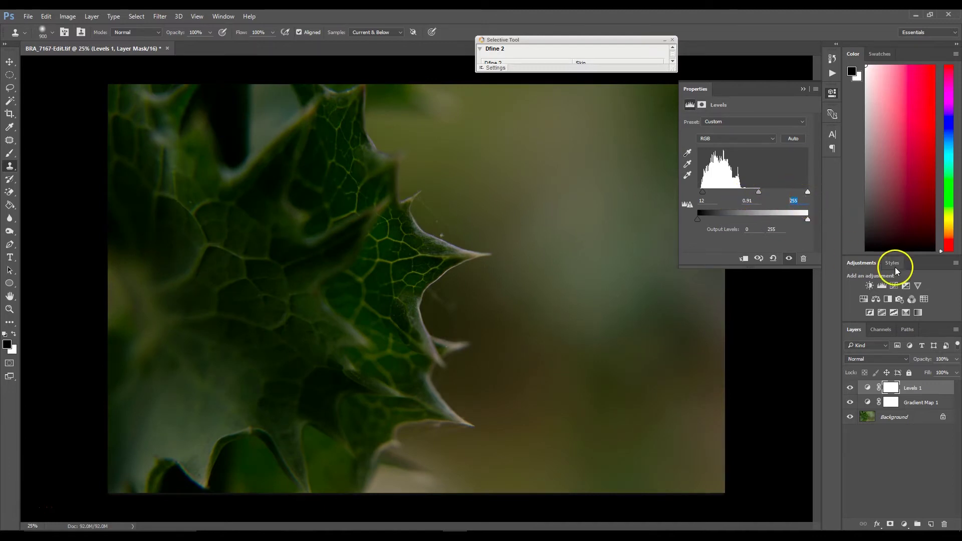
pyautogui.write('241')
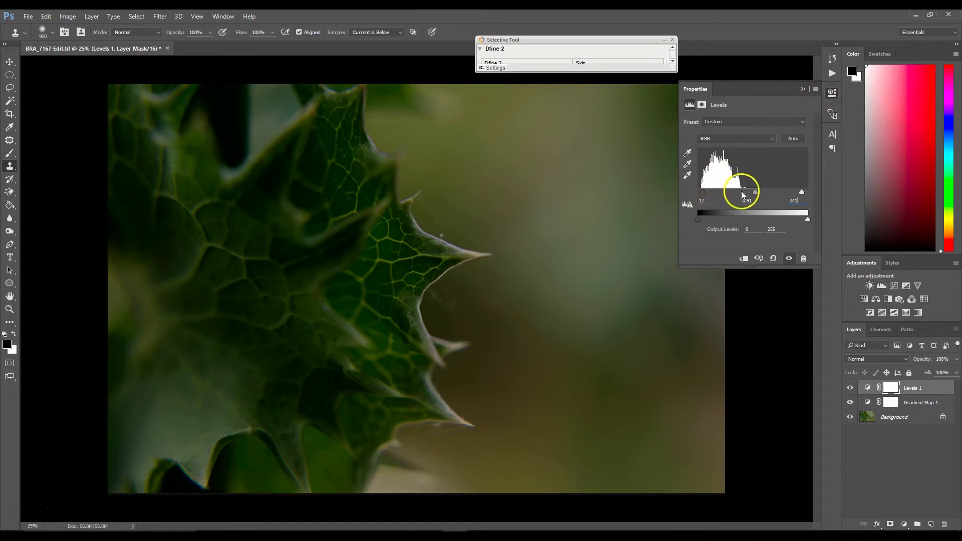
pyautogui.click(804, 90)
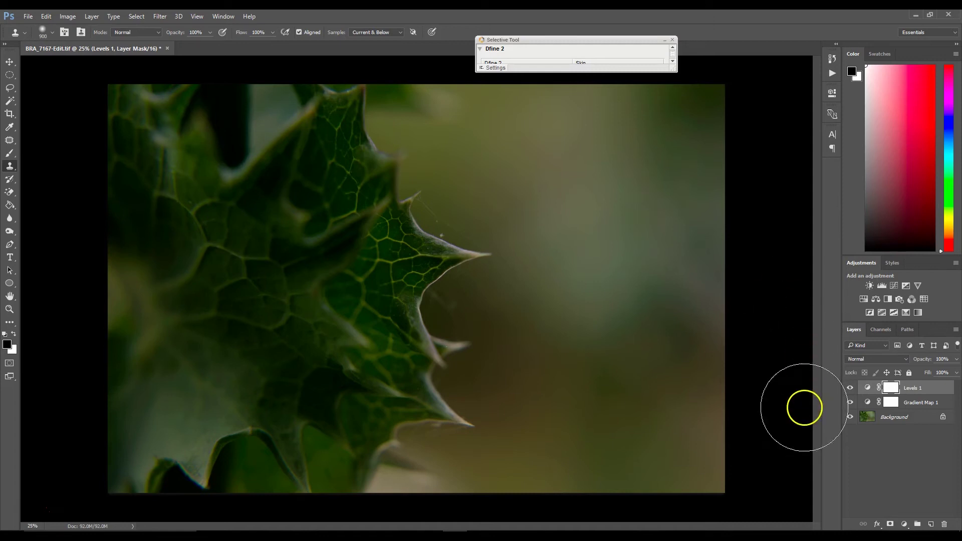
# - Add a Color Lookup adjustment layer using the Abstract Sienna-Blue profile to tone the leaf brown
pyautogui.click(905, 525)
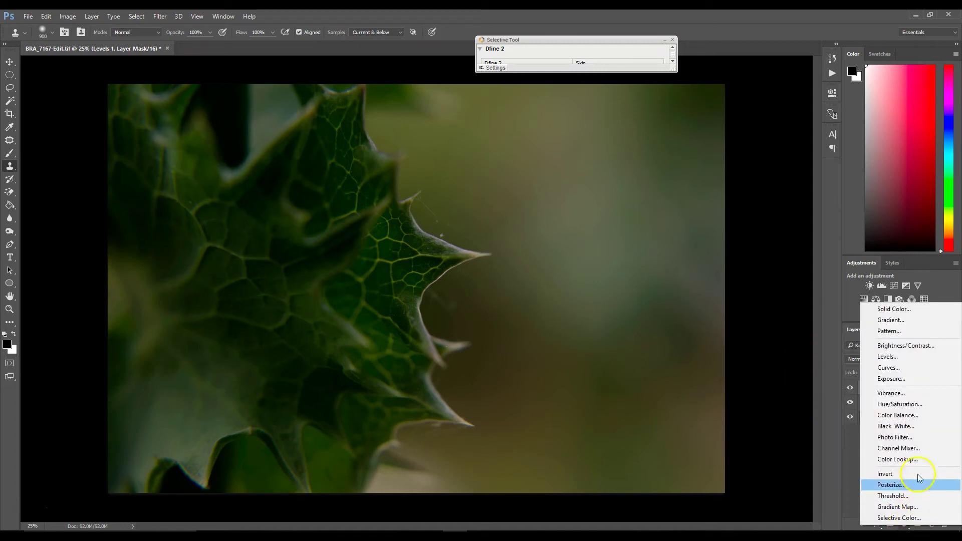
pyautogui.click(913, 459)
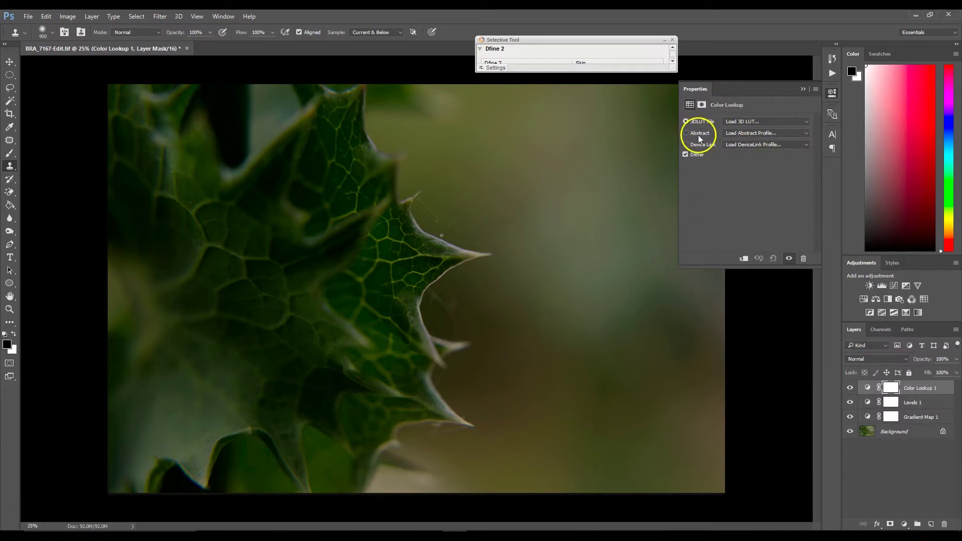
pyautogui.click(750, 133)
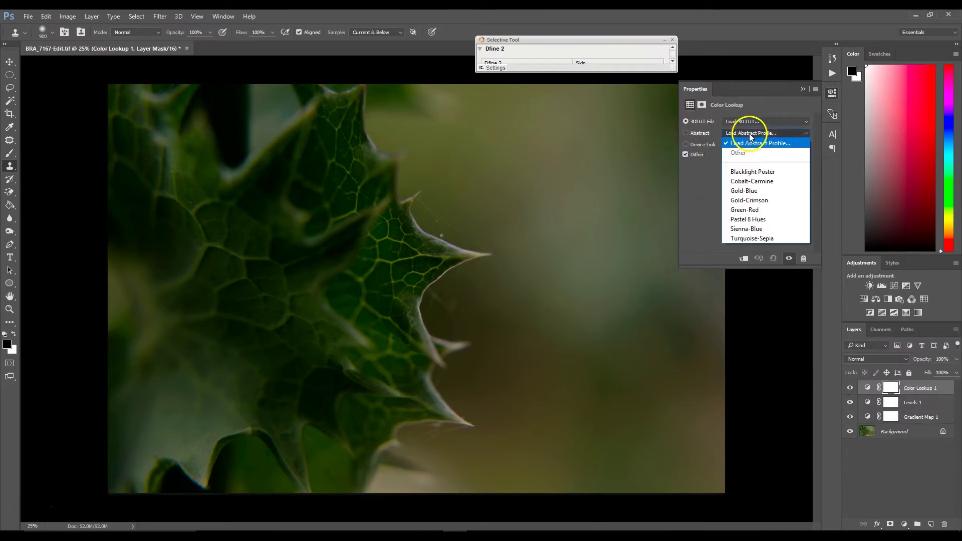
pyautogui.click(746, 231)
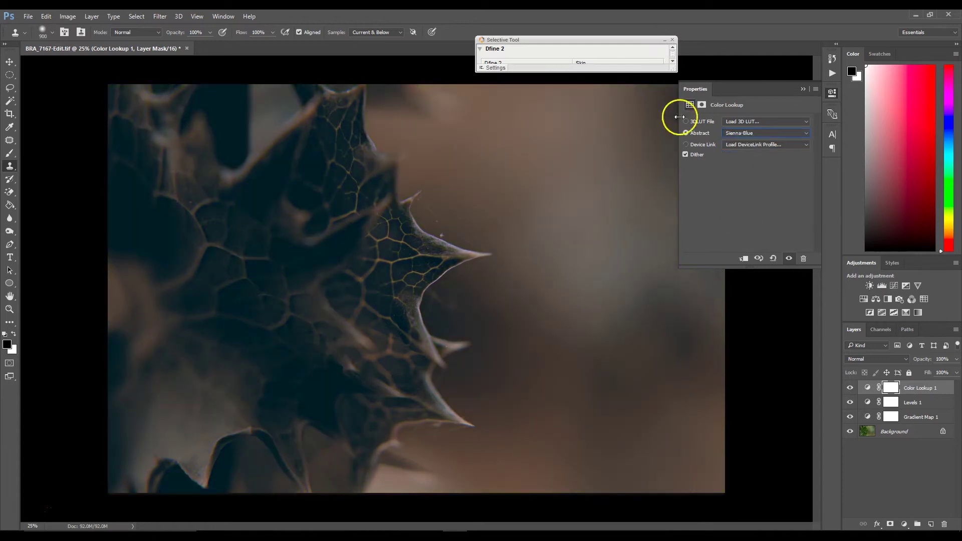
pyautogui.click(803, 89)
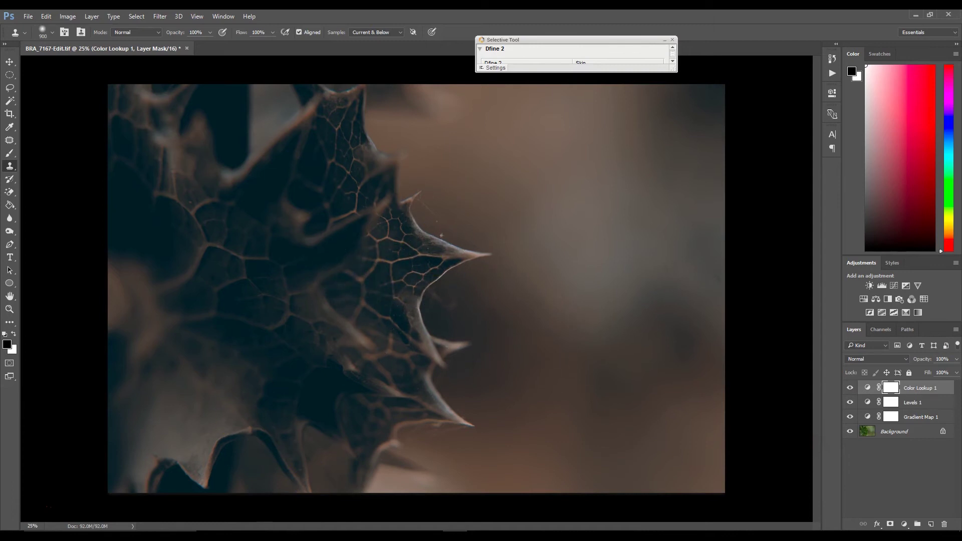
# - Duplicate the Background layer and preview the High Pass filter on the copy
pyautogui.click(881, 435)
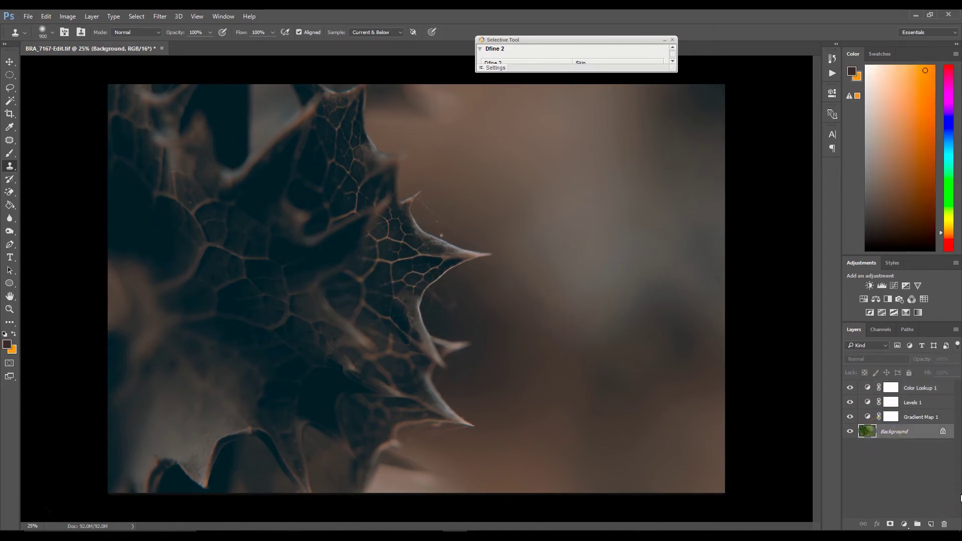
pyautogui.hotkey('ctrl', 'j')
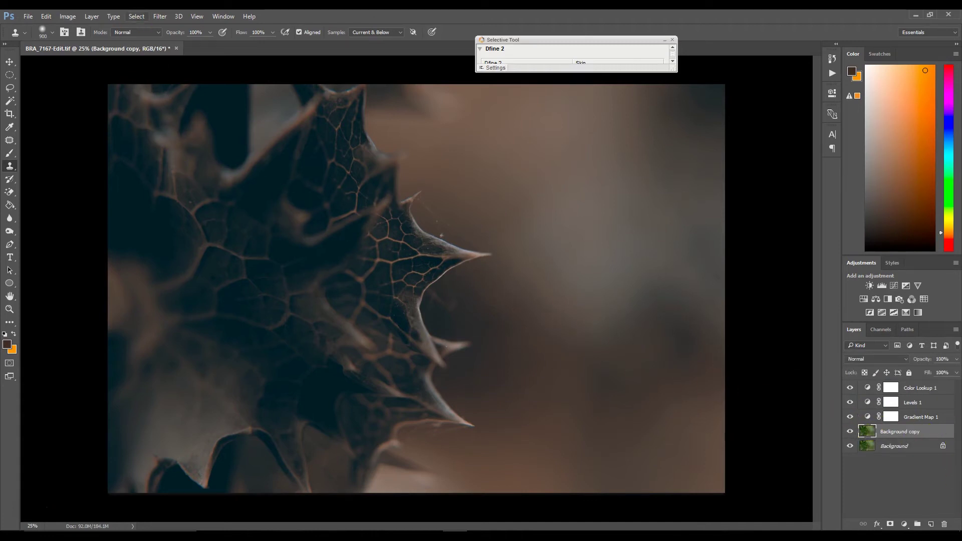
pyautogui.click(156, 18)
pyautogui.moveTo(235, 215)
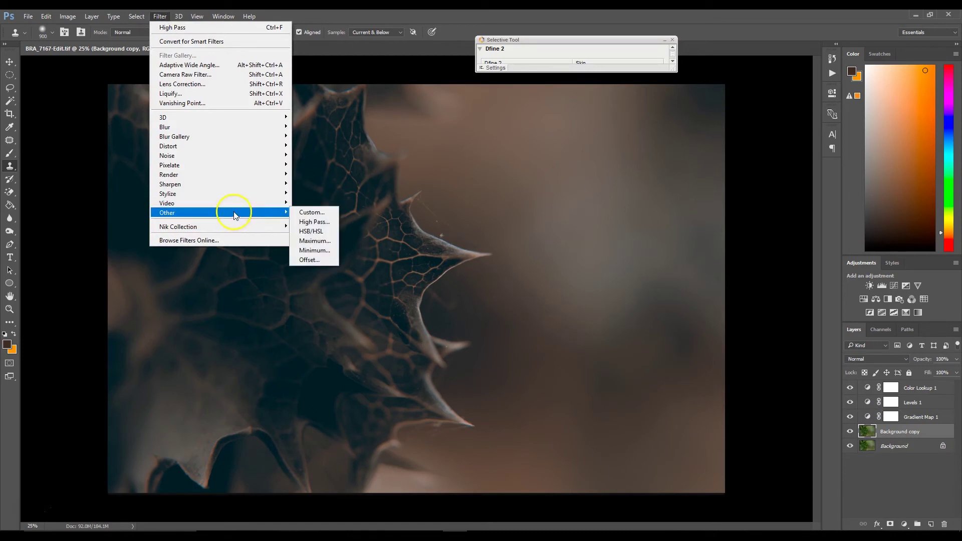
pyautogui.click(325, 222)
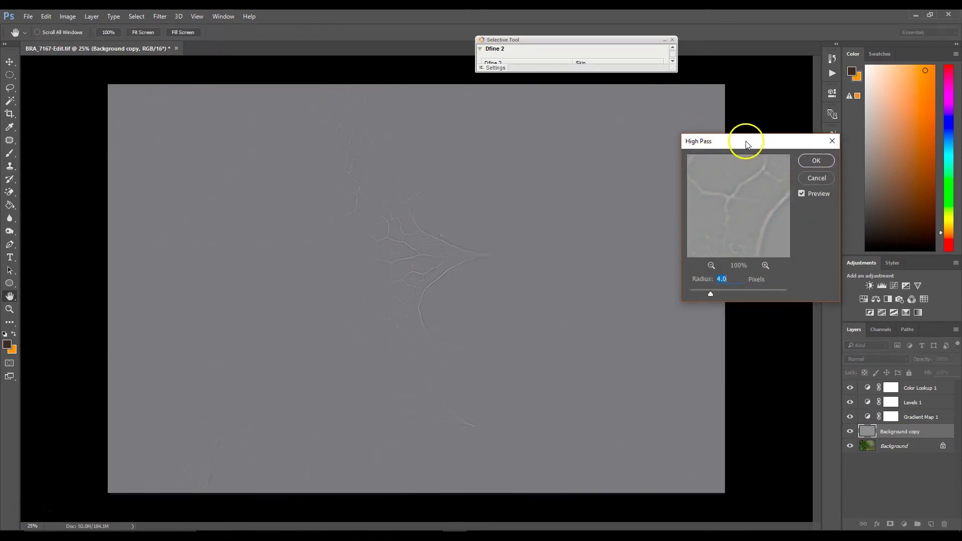
pyautogui.moveTo(744, 142); pyautogui.dragTo(712, 98)
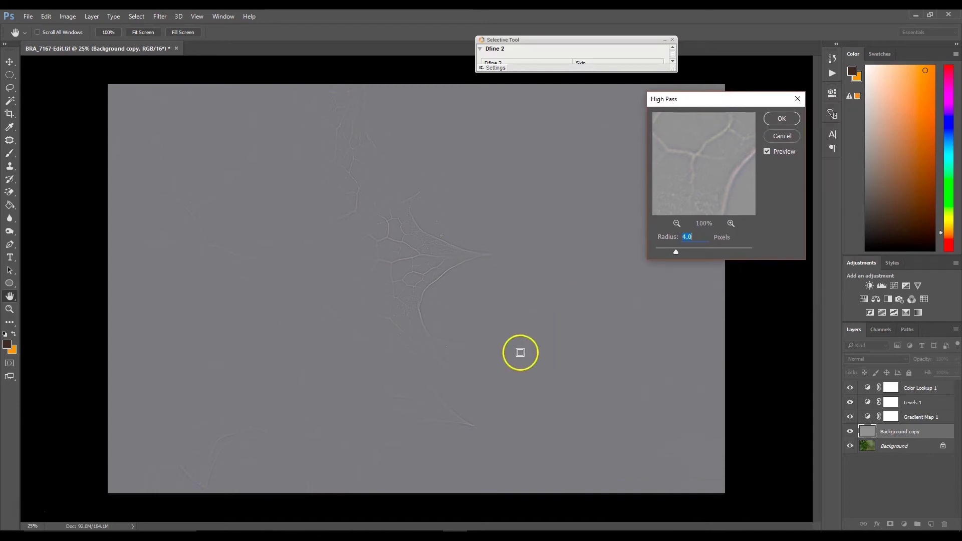
pyautogui.moveTo(676, 253); pyautogui.dragTo(655, 251)
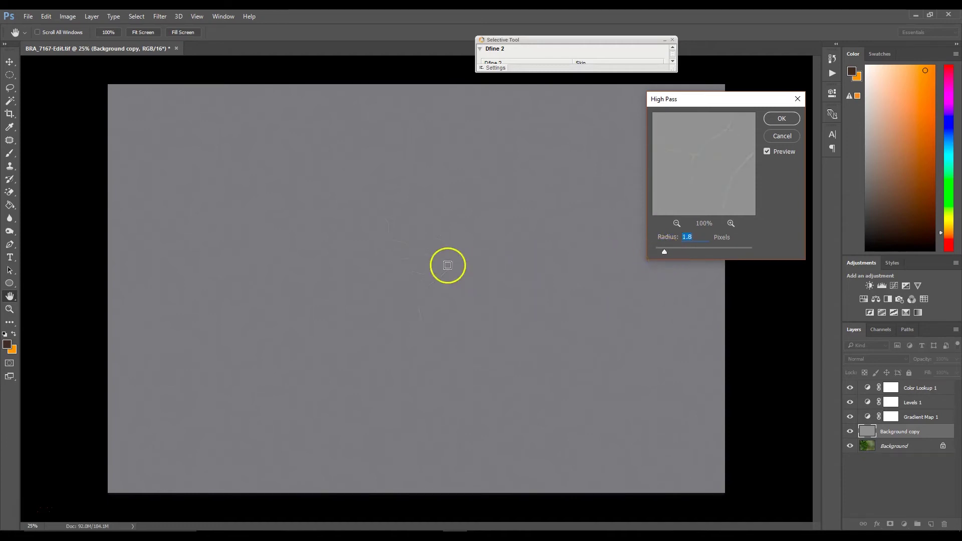
pyautogui.moveTo(707, 159); pyautogui.dragTo(702, 181)
pyautogui.click(722, 185)
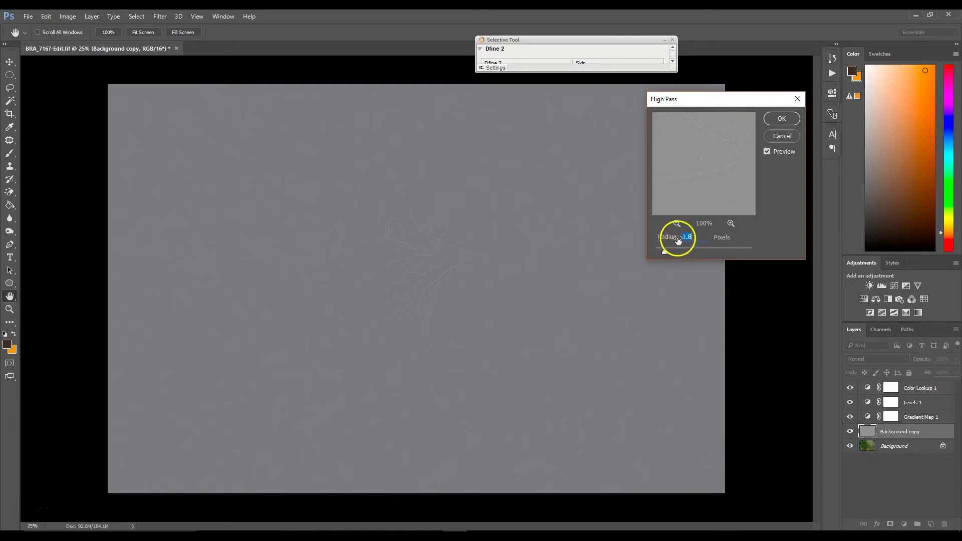
pyautogui.click(445, 279)
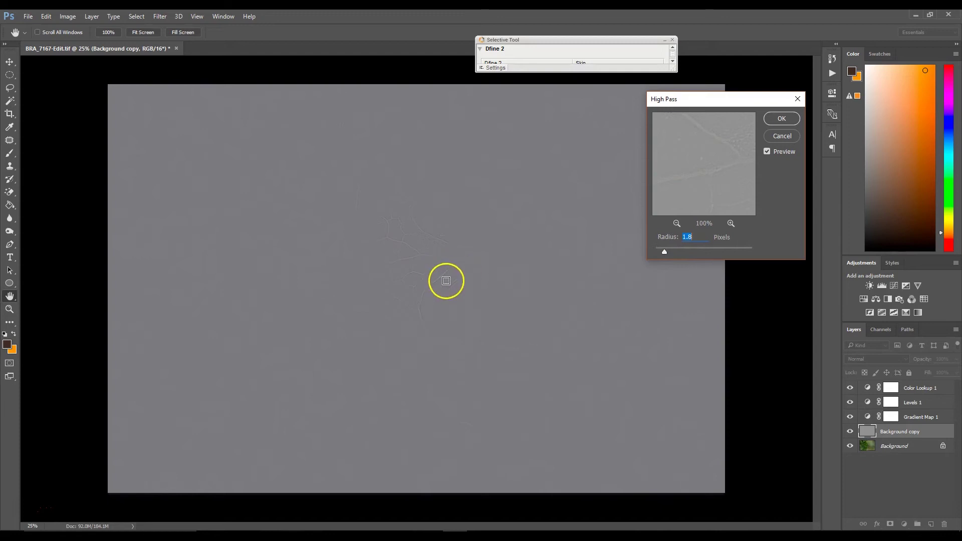
# - Apply High Pass at a 4-pixel radius and blend the Background copy in Soft Light
pyautogui.doubleClick(684, 237)
pyautogui.write('4')
pyautogui.press('Return')
pyautogui.press('s')
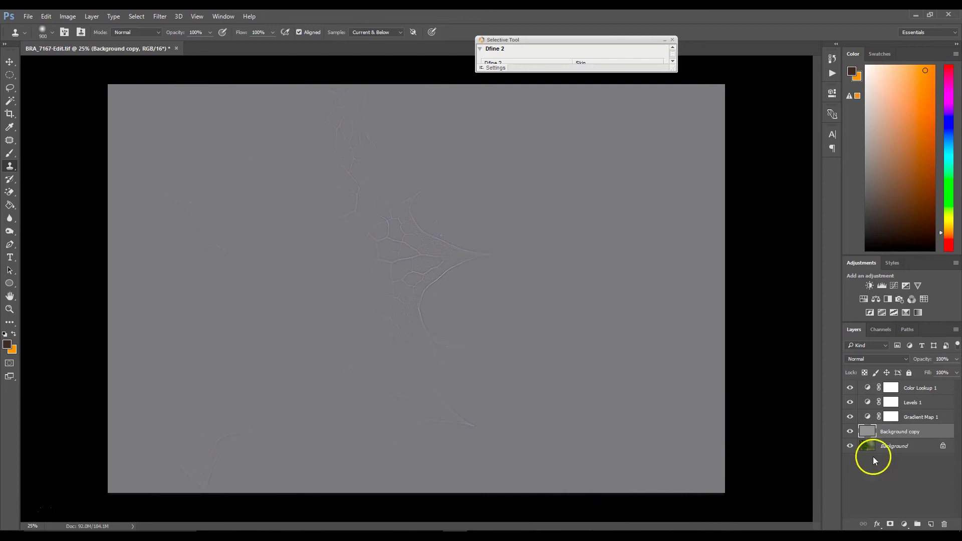
pyautogui.click(877, 359)
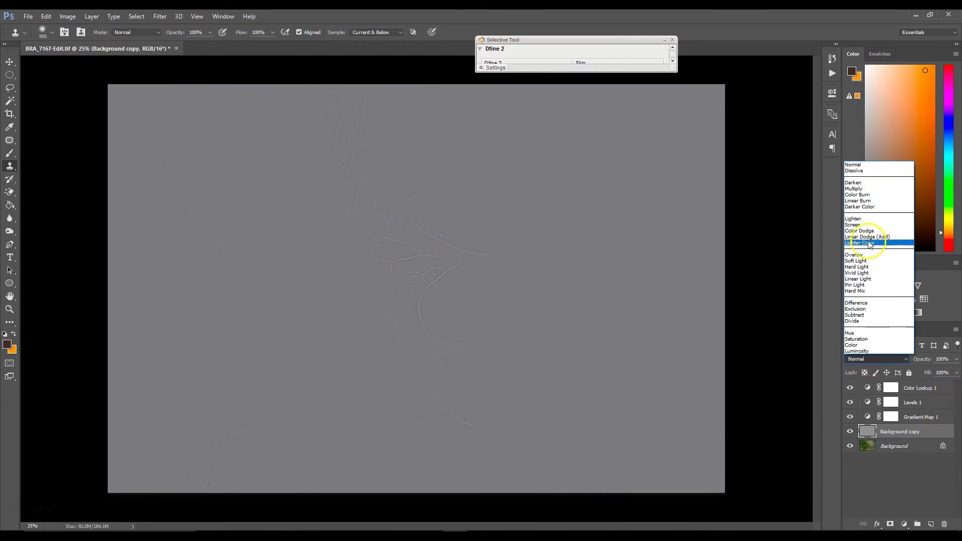
pyautogui.click(870, 262)
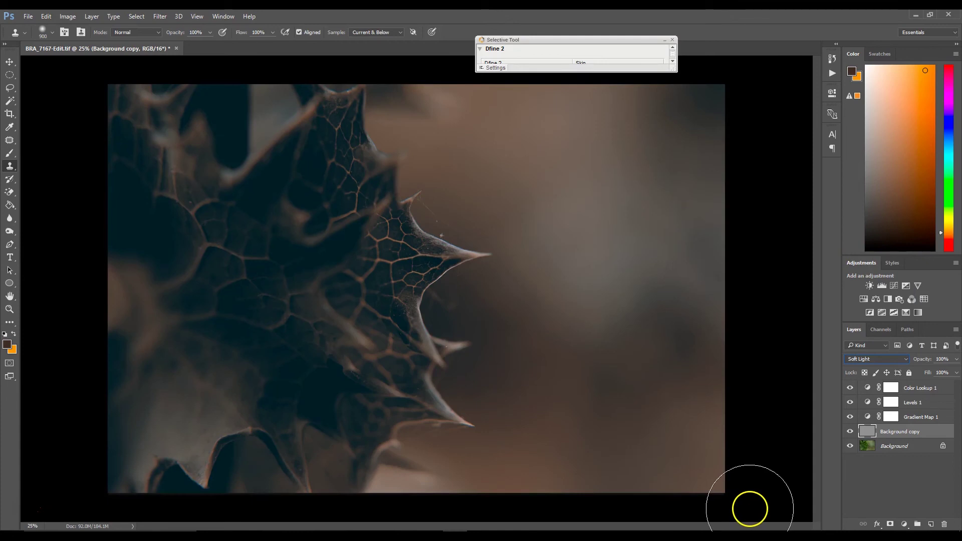